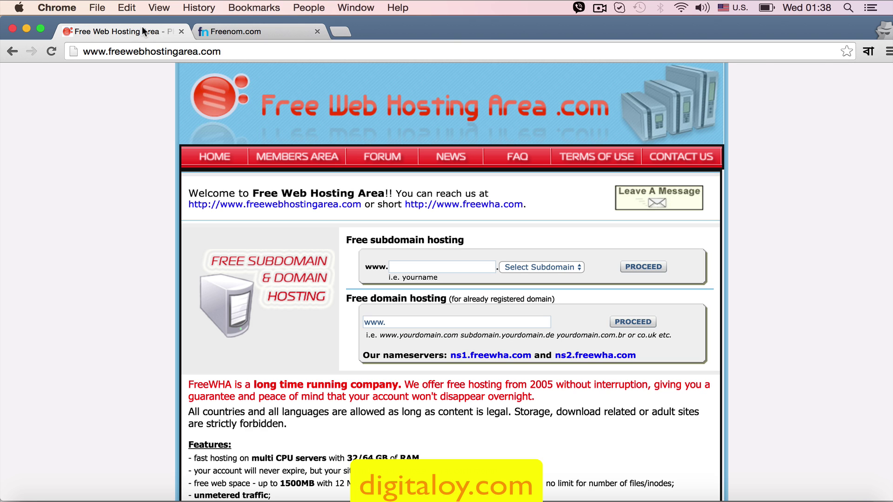
# Step: Look over the Freenom home page's domain search, then return to Free Web Hosting Area
pyautogui.click(267, 26)
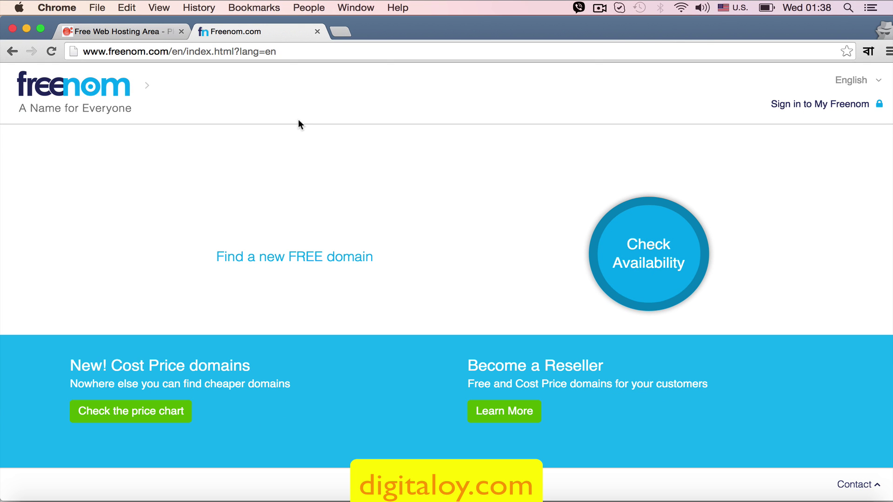
pyautogui.click(331, 258)
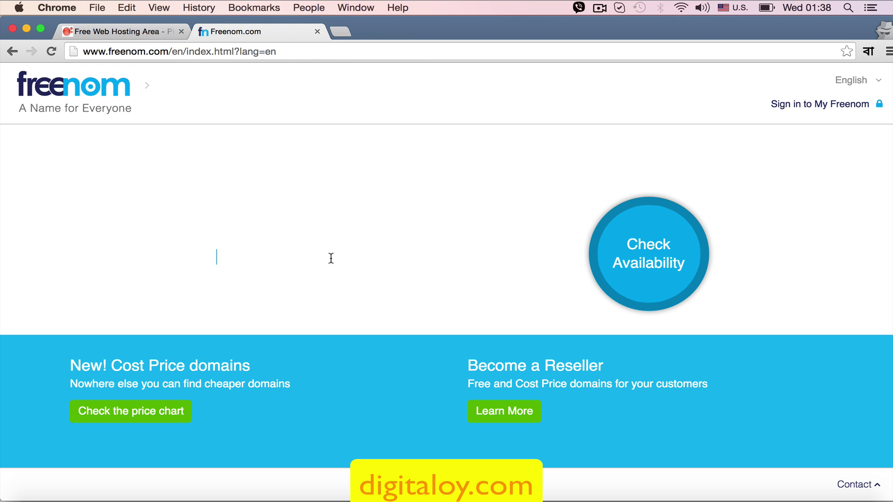
pyautogui.click(147, 35)
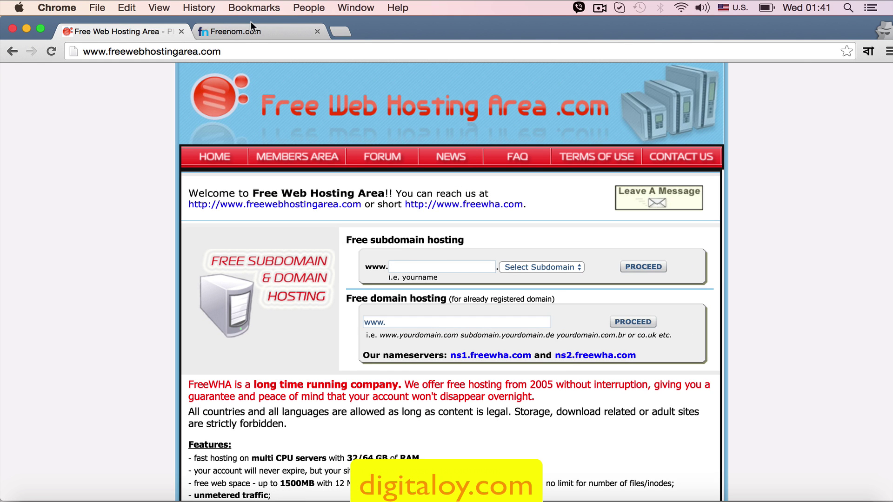
# Step: Check digitaloybangla.tk on Freenom, find it available for free, and go to checkout
pyautogui.click(259, 34)
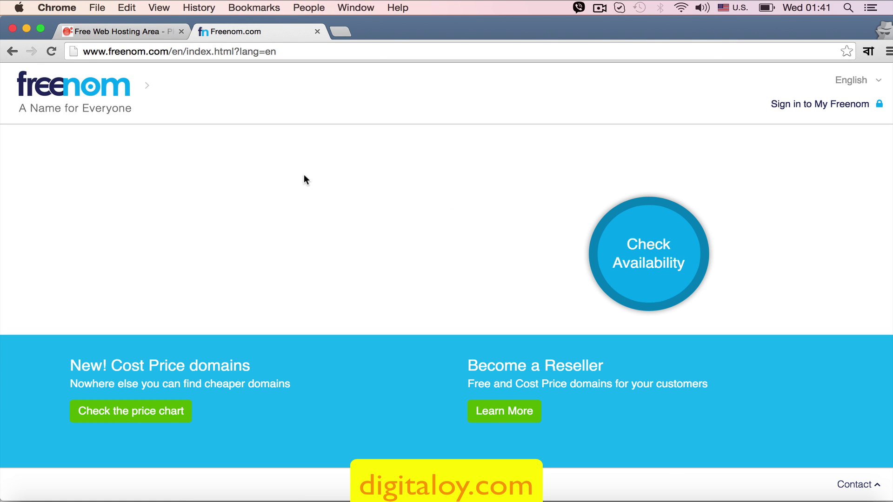
pyautogui.write('digitaloybangla.tk')
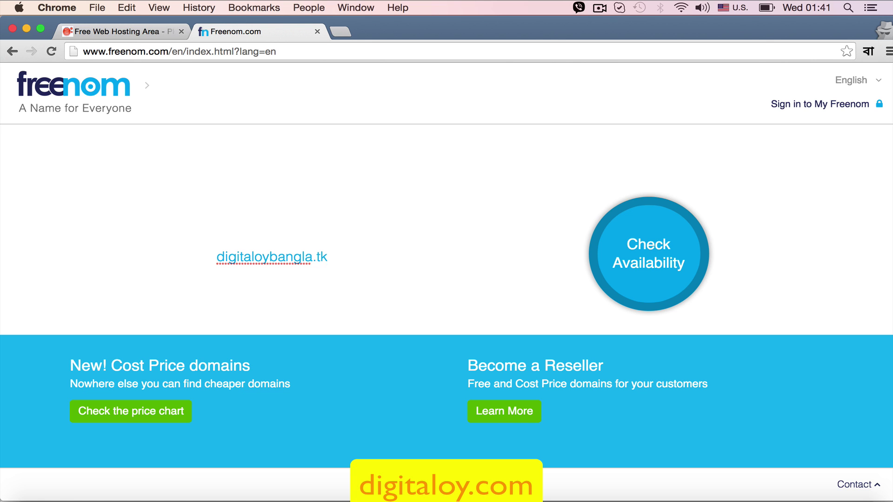
pyautogui.click(641, 255)
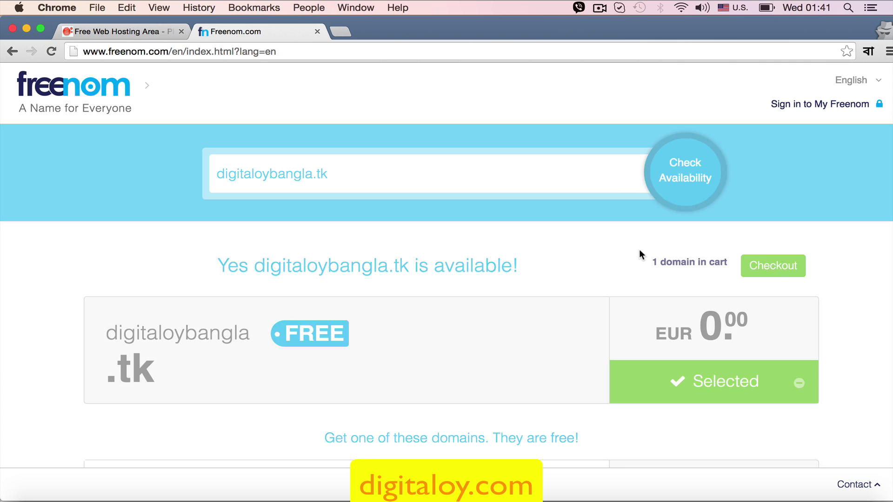
pyautogui.scroll(-10, 639, 249)
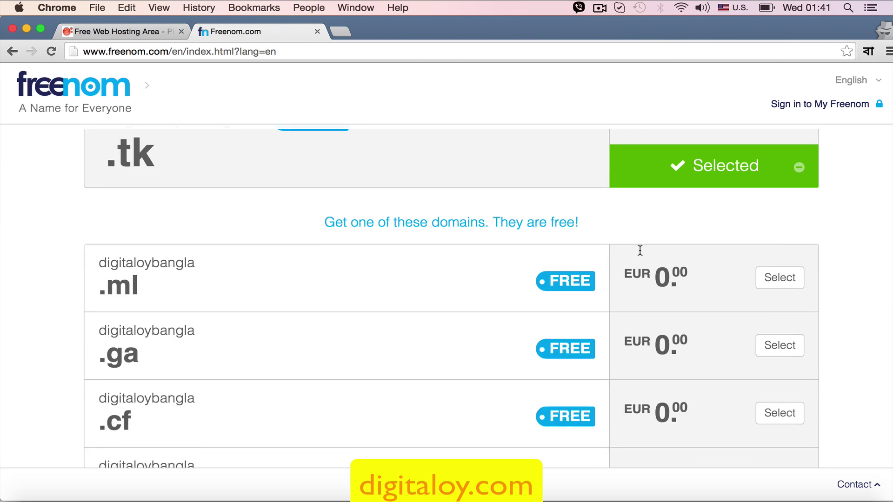
pyautogui.scroll(3, 640, 250)
pyautogui.scroll(3, 639, 249)
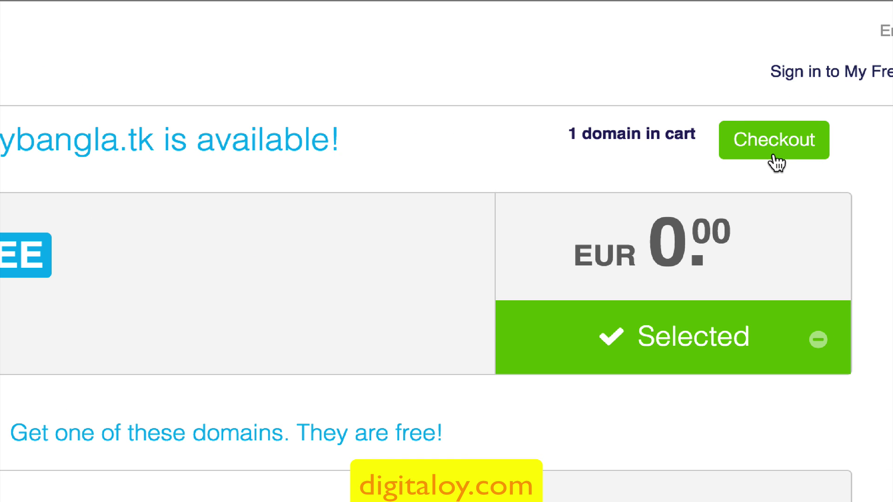
pyautogui.click(773, 158)
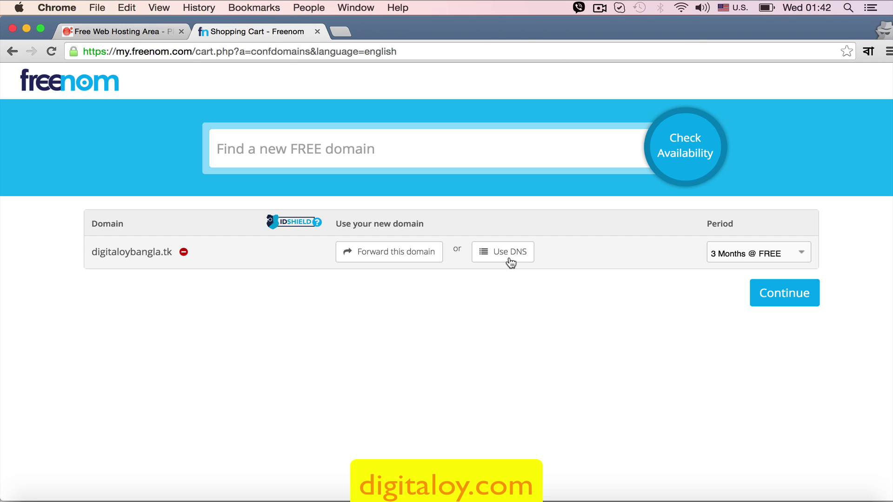
# Step: Switch the domain to custom DNS and enter ns1.freewha.com as the first nameserver
pyautogui.click(511, 263)
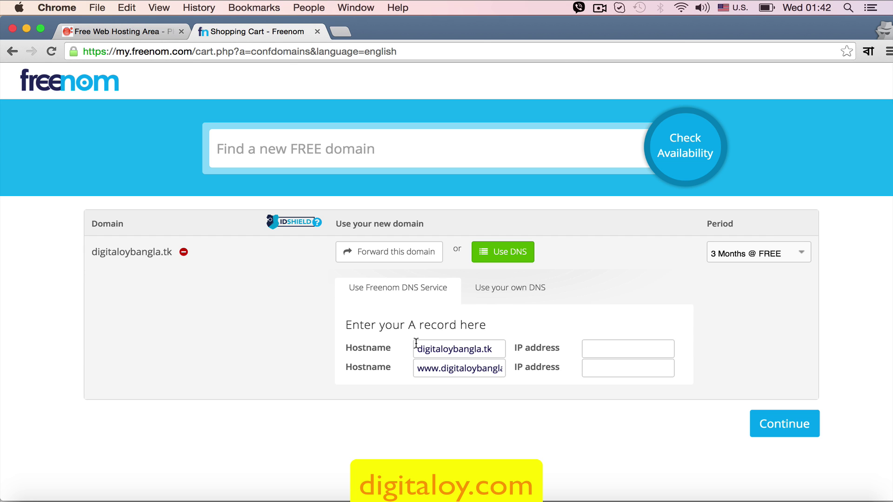
pyautogui.click(486, 300)
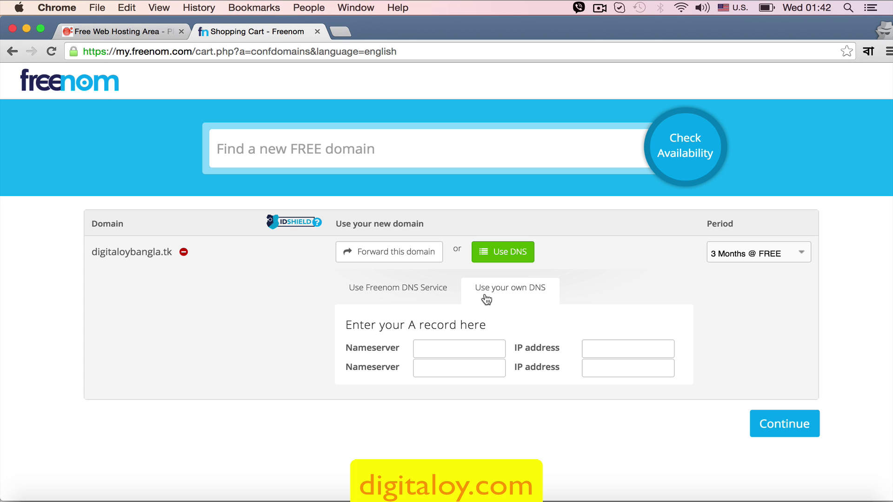
pyautogui.click(149, 35)
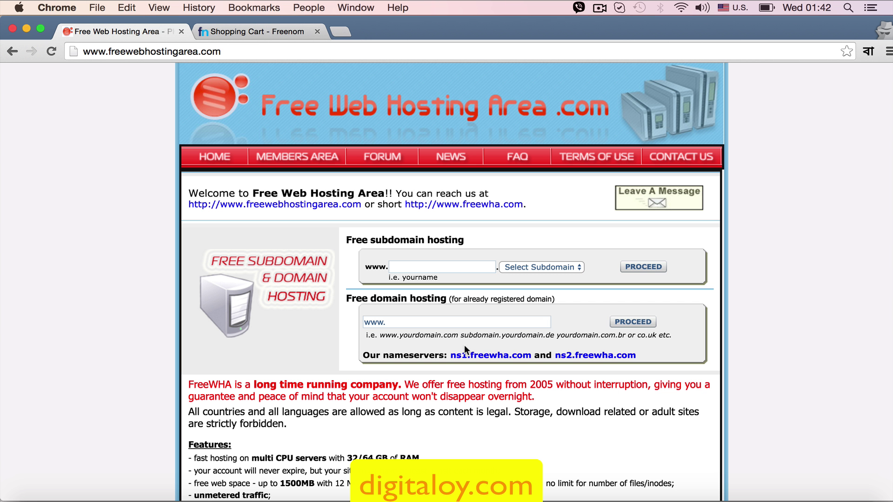
pyautogui.moveTo(451, 354); pyautogui.dragTo(529, 357)
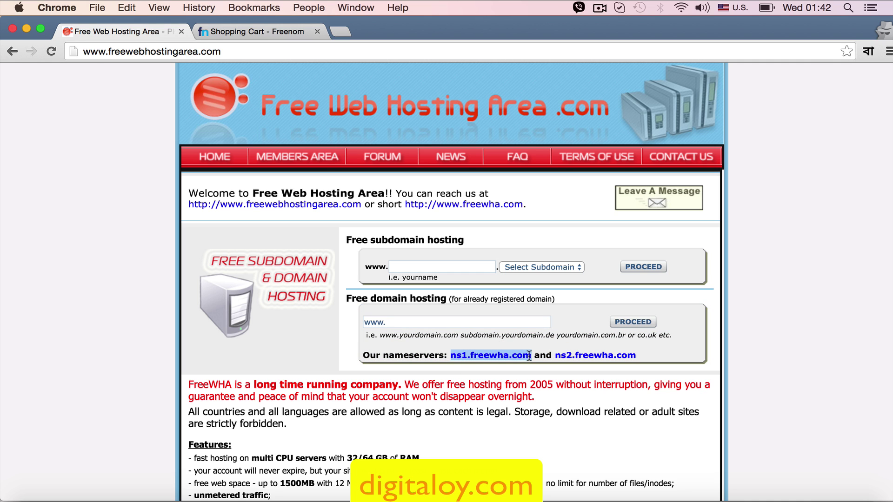
pyautogui.press('super+c')
pyautogui.click(264, 28)
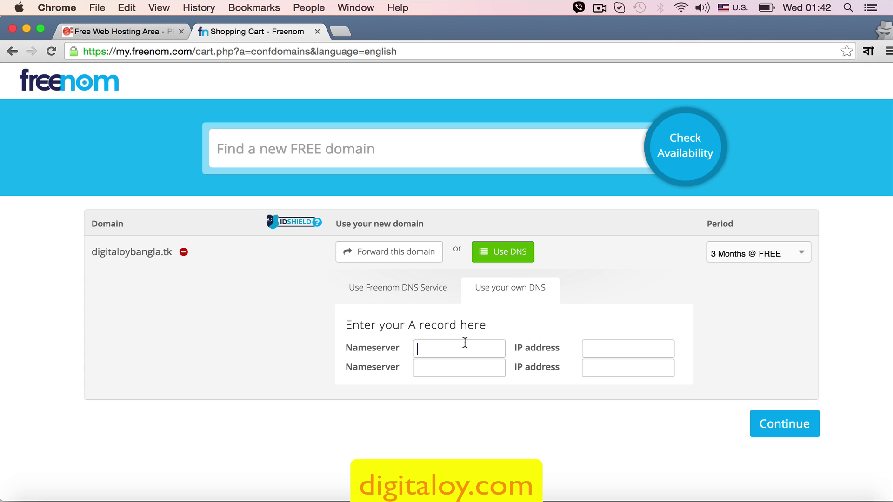
pyautogui.press('super+v')
# Step: Set the second nameserver to ns2.freewha.com
pyautogui.click(470, 365)
pyautogui.press('super+v')
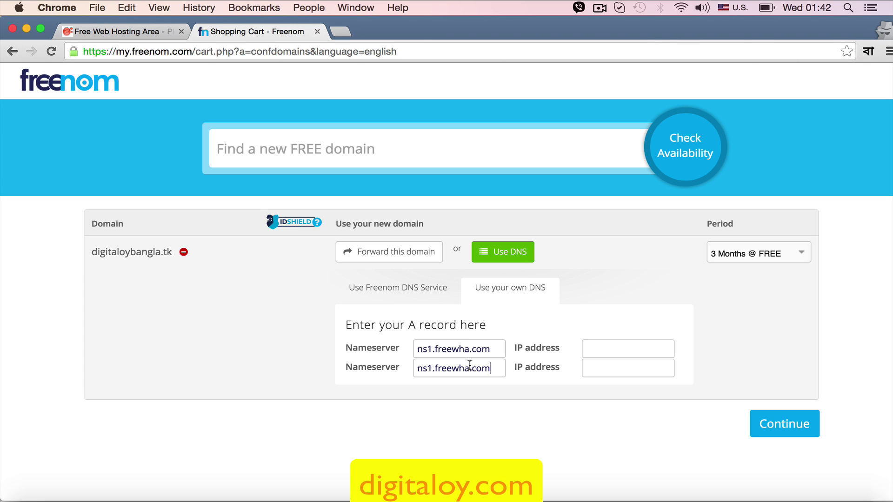
pyautogui.click(430, 370)
pyautogui.press('BackSpace')
pyautogui.write('2')
pyautogui.click(154, 38)
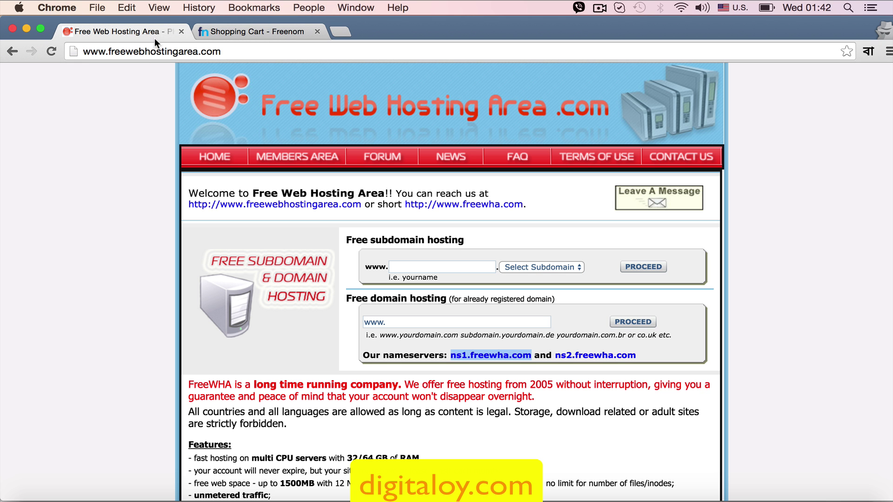
pyautogui.click(277, 32)
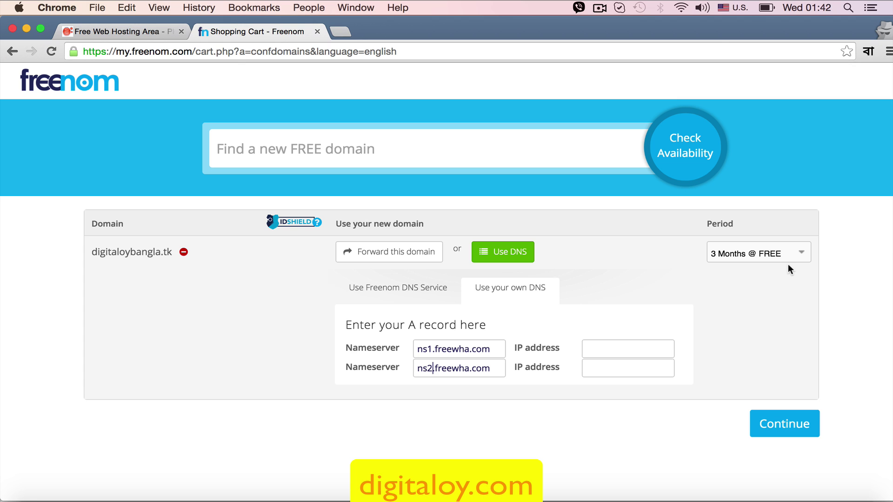
# Step: Choose the 12 Months @ FREE period and continue to Review & Checkout
pyautogui.click(786, 244)
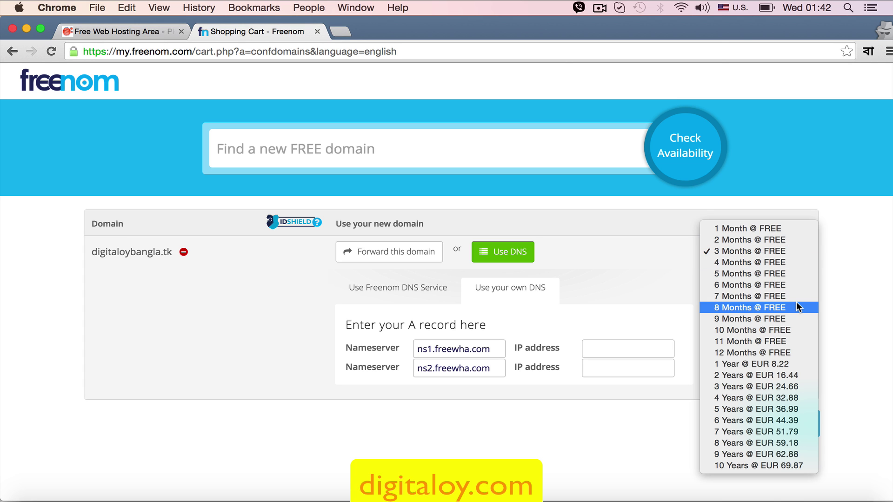
pyautogui.click(805, 352)
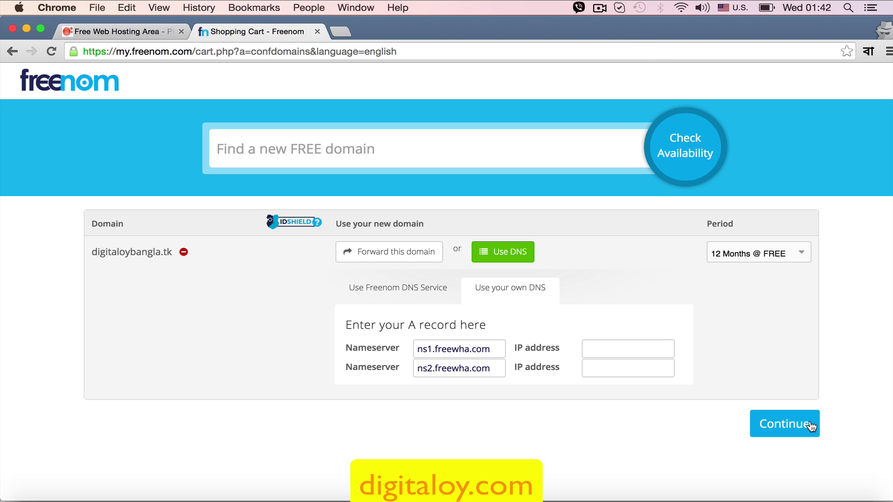
pyautogui.click(793, 434)
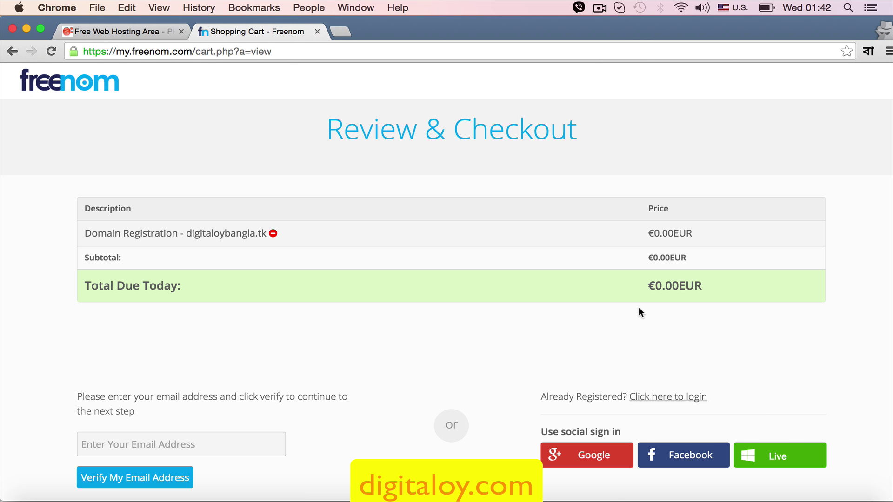
# Step: Select and copy digitaloybangla.tk from the checkout row, then return to Free Web Hosting Area
pyautogui.scroll(-1, 638, 308)
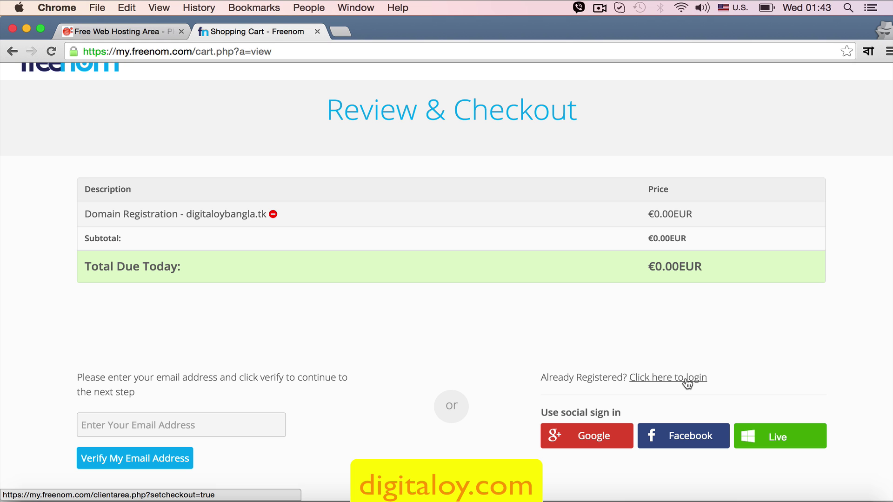
pyautogui.click(130, 30)
pyautogui.click(223, 31)
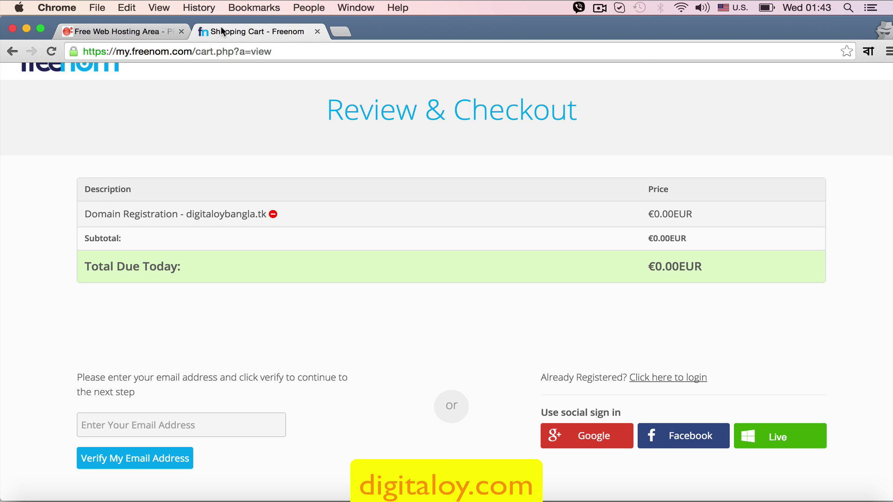
pyautogui.doubleClick(188, 213)
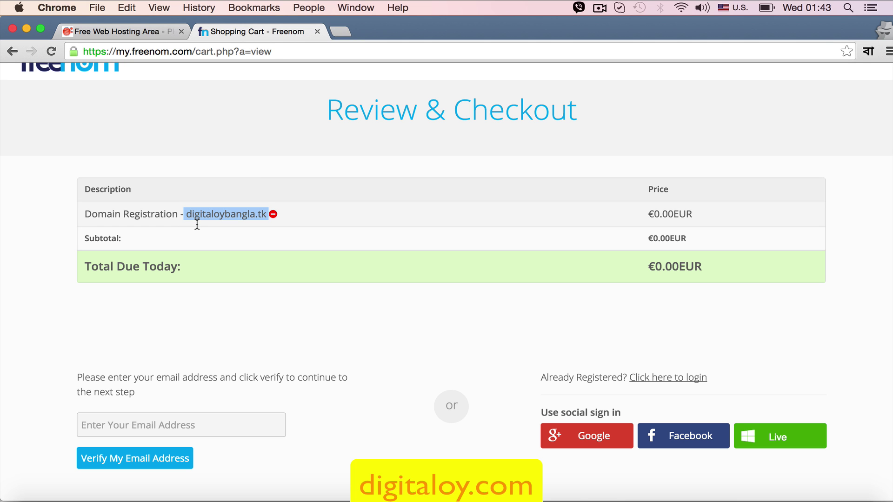
pyautogui.click(133, 23)
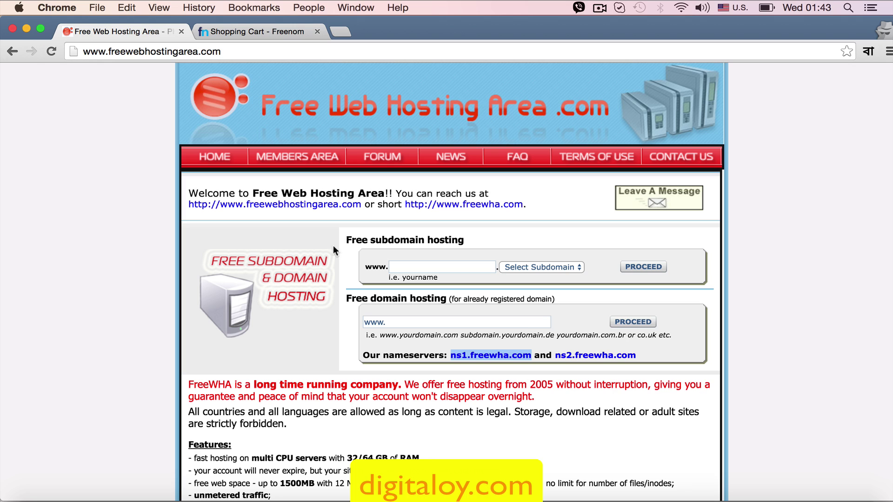
pyautogui.click(429, 319)
pyautogui.press('super+v')
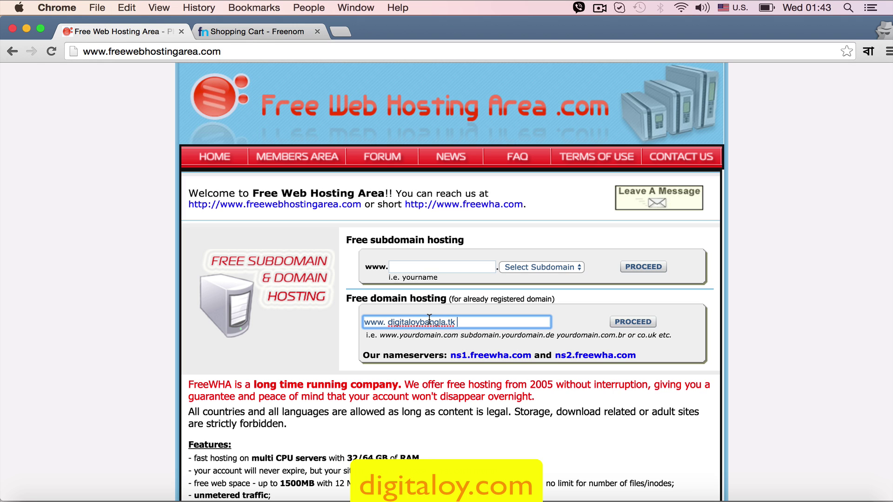
pyautogui.click(389, 322)
pyautogui.press('BackSpace')
pyautogui.click(617, 319)
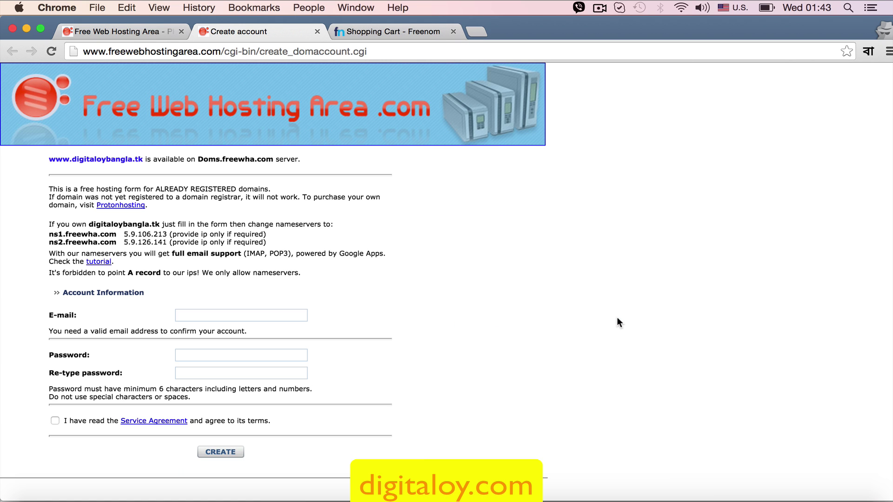
pyautogui.click(283, 312)
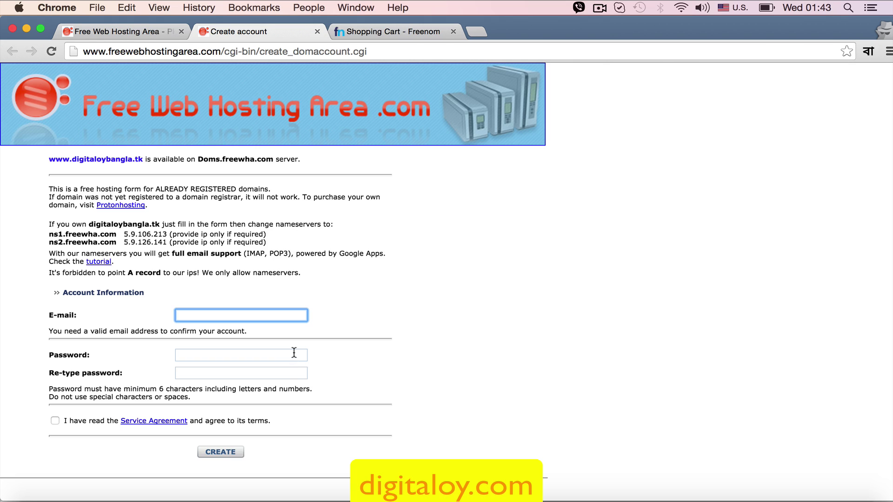